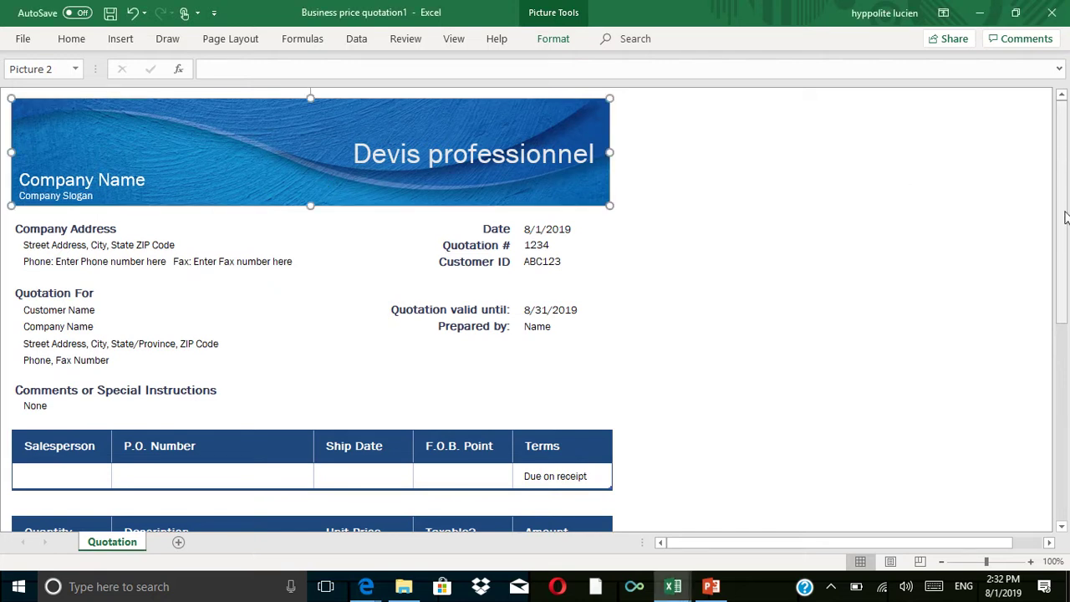
Scroll through the Devis professionnel quotation and show thumbnails of the other open workbooks.
{"action": "left_click_drag", "start_coordinate": [1064, 261], "coordinate": [1067, 204]}
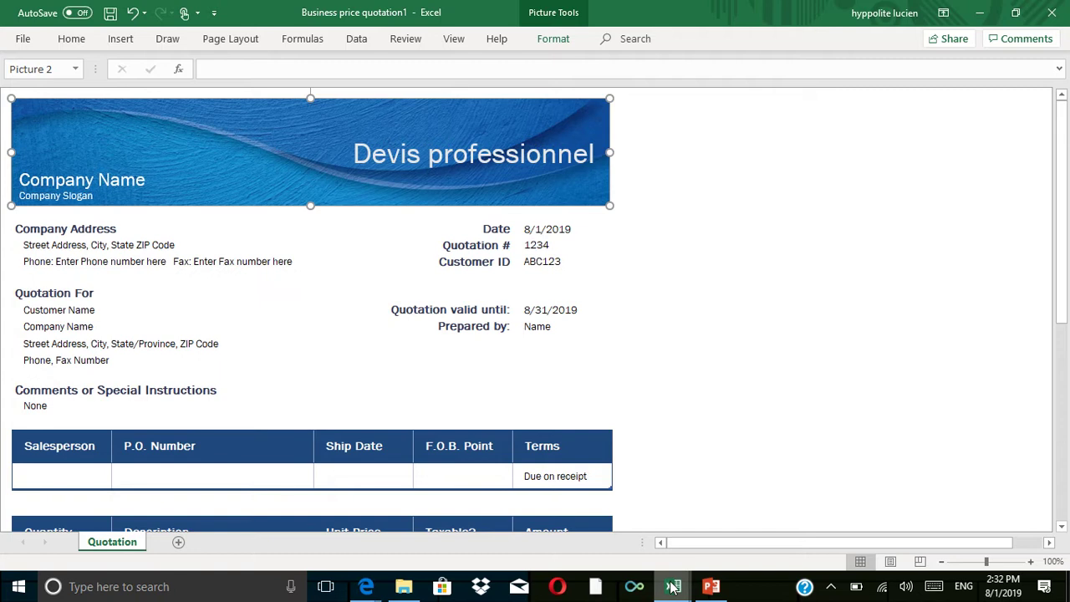
{"action": "mouse_move", "coordinate": [673, 587]}
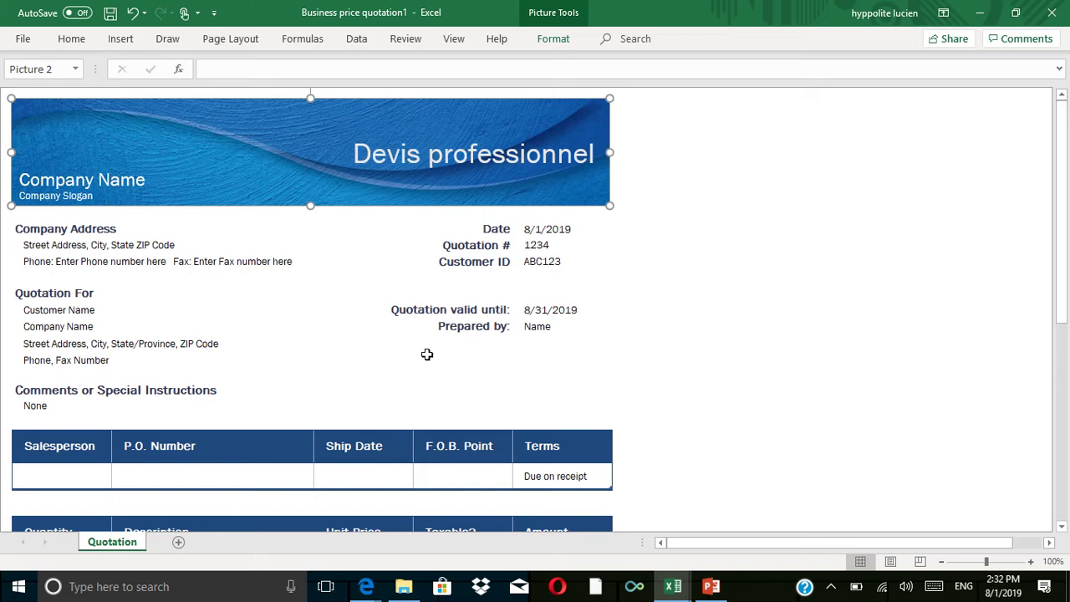
{"action": "mouse_move", "coordinate": [1061, 155]}
{"action": "left_mouse_down"}
{"action": "mouse_move", "coordinate": [1068, 184]}
{"action": "mouse_move", "coordinate": [1064, 109]}
{"action": "left_mouse_up"}
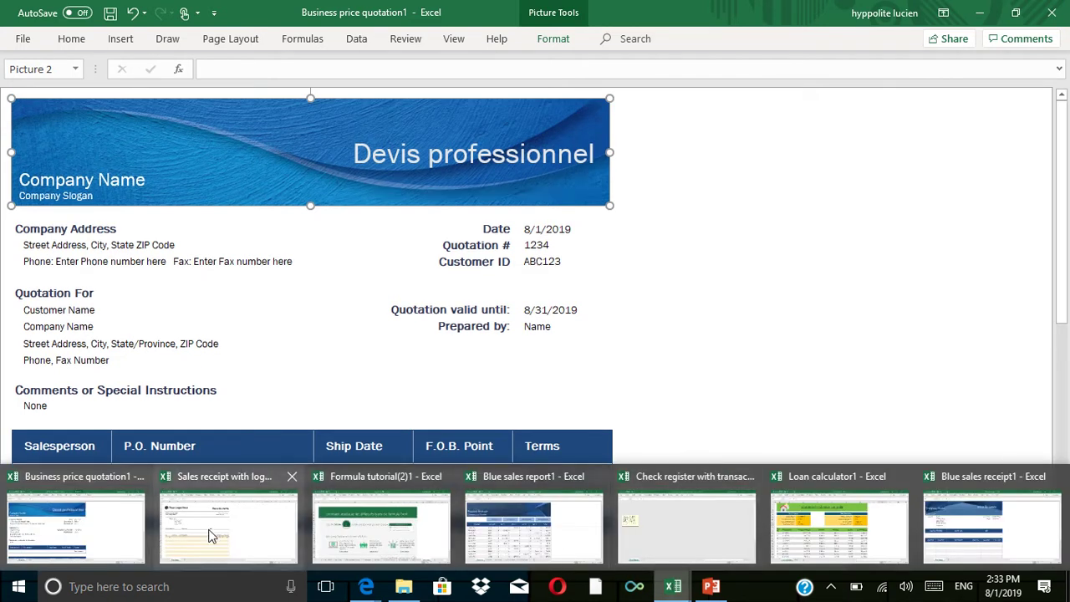
Bring Sales receipt with logo1 forward and select its logo, then switch to Formula tutorial.
{"action": "left_click", "coordinate": [210, 536]}
{"action": "mouse_move", "coordinate": [1069, 144]}
{"action": "left_mouse_down"}
{"action": "mouse_move", "coordinate": [1062, 255]}
{"action": "mouse_move", "coordinate": [1062, 117]}
{"action": "left_mouse_up"}
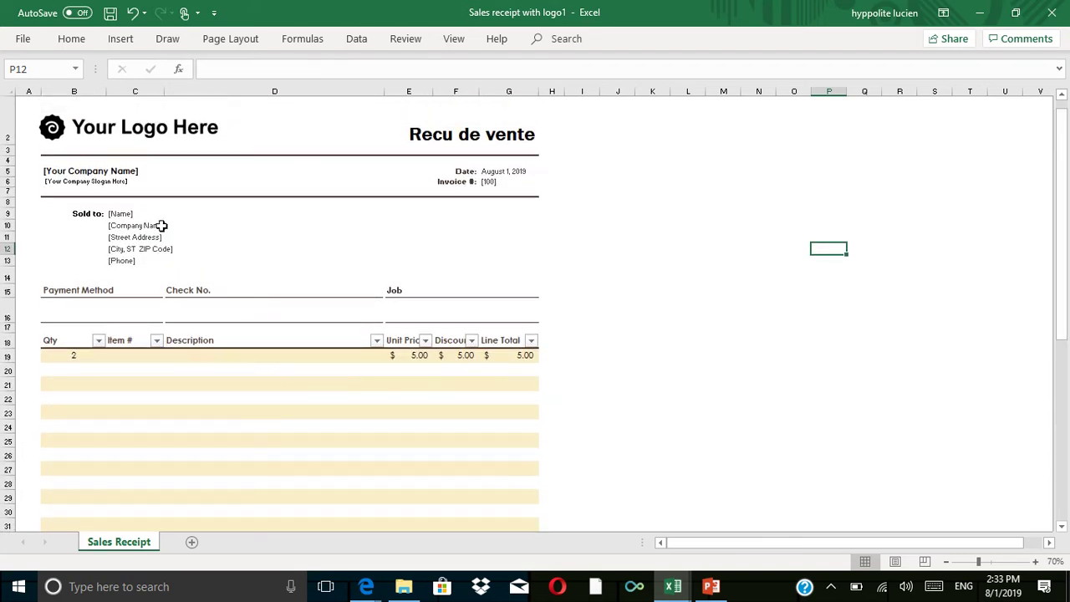
{"action": "left_click", "coordinate": [149, 137]}
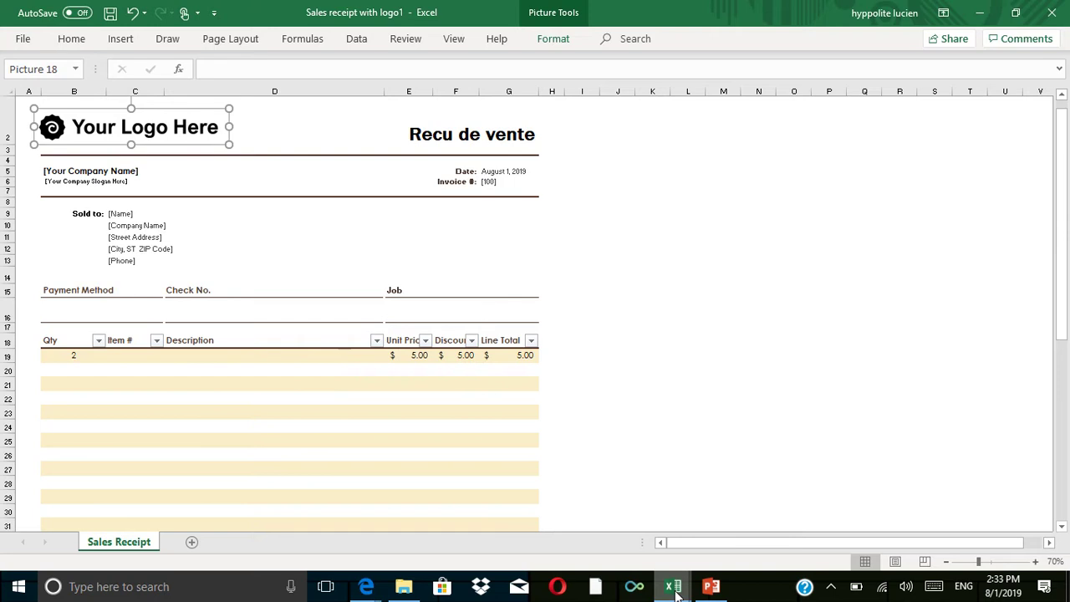
{"action": "mouse_move", "coordinate": [677, 592]}
{"action": "left_click", "coordinate": [418, 520]}
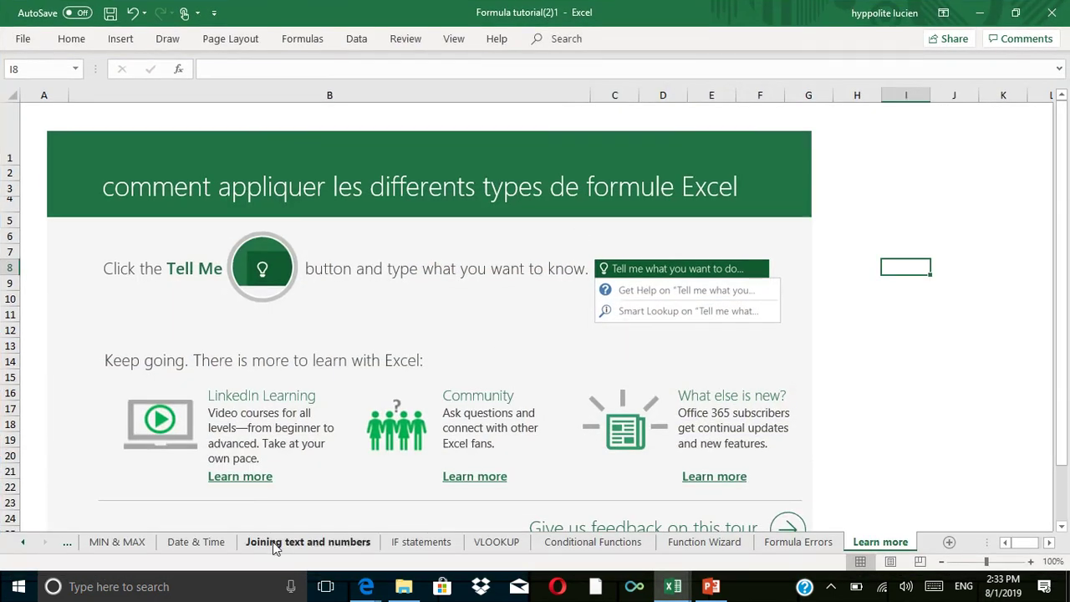
View the Formula tutorial's Date & Time sheet, then its MIN & MAX sheet.
{"action": "left_click", "coordinate": [195, 544]}
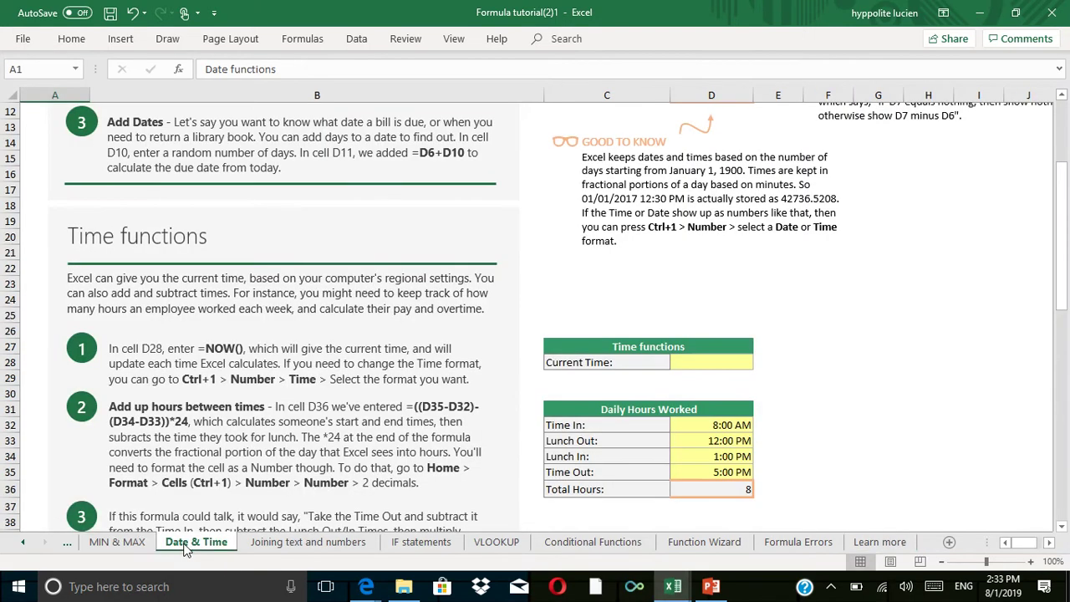
{"action": "left_click", "coordinate": [143, 550]}
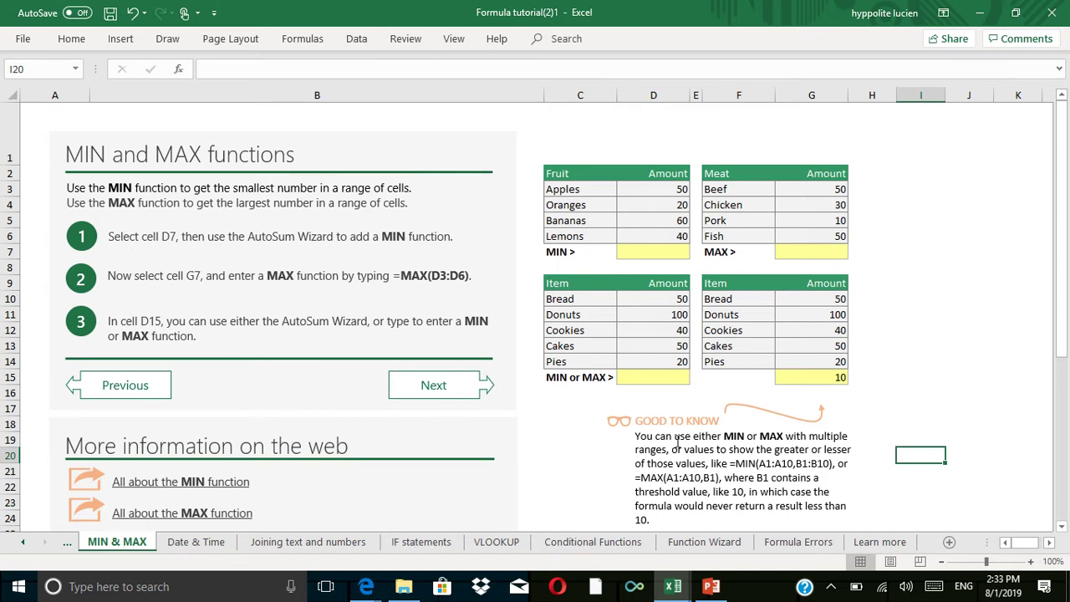
{"action": "mouse_move", "coordinate": [673, 585]}
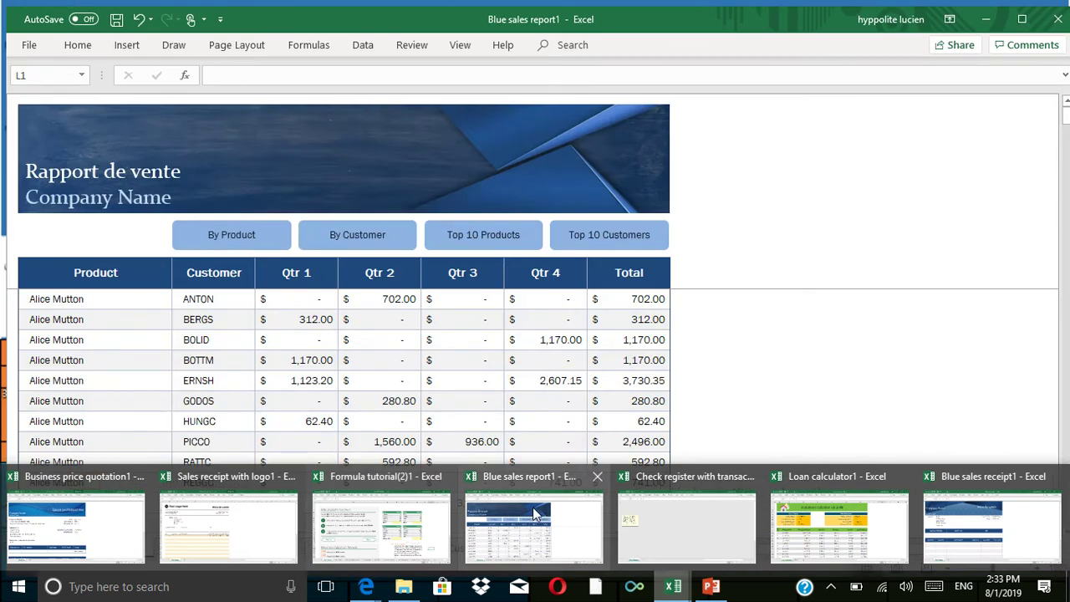
Switch to Blue sales report1, select the Rapport de vente banner, then cell C6.
{"action": "left_click", "coordinate": [532, 507]}
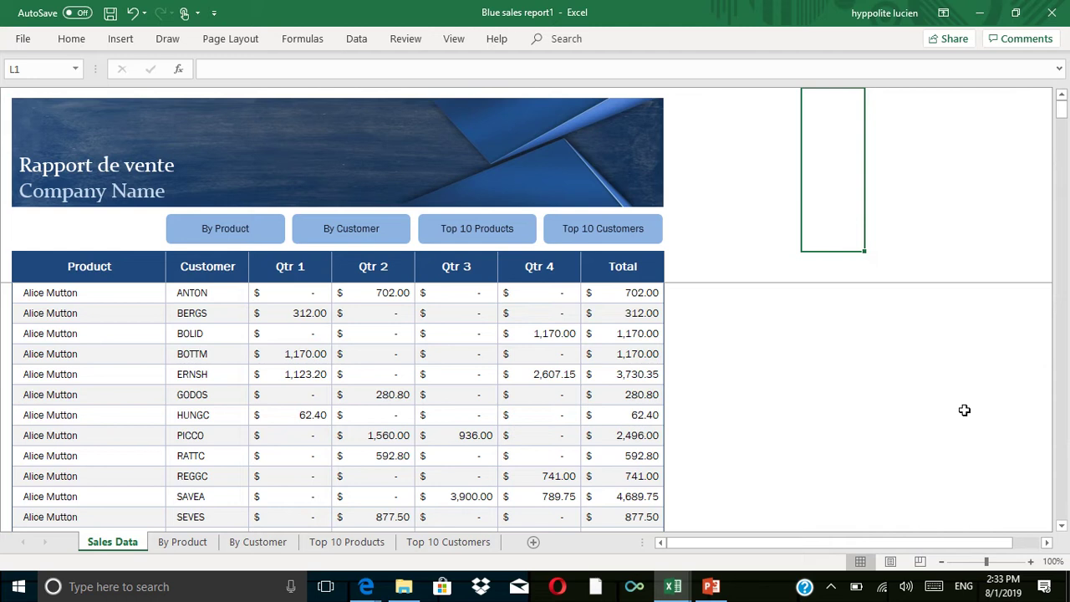
{"action": "left_click", "coordinate": [472, 156]}
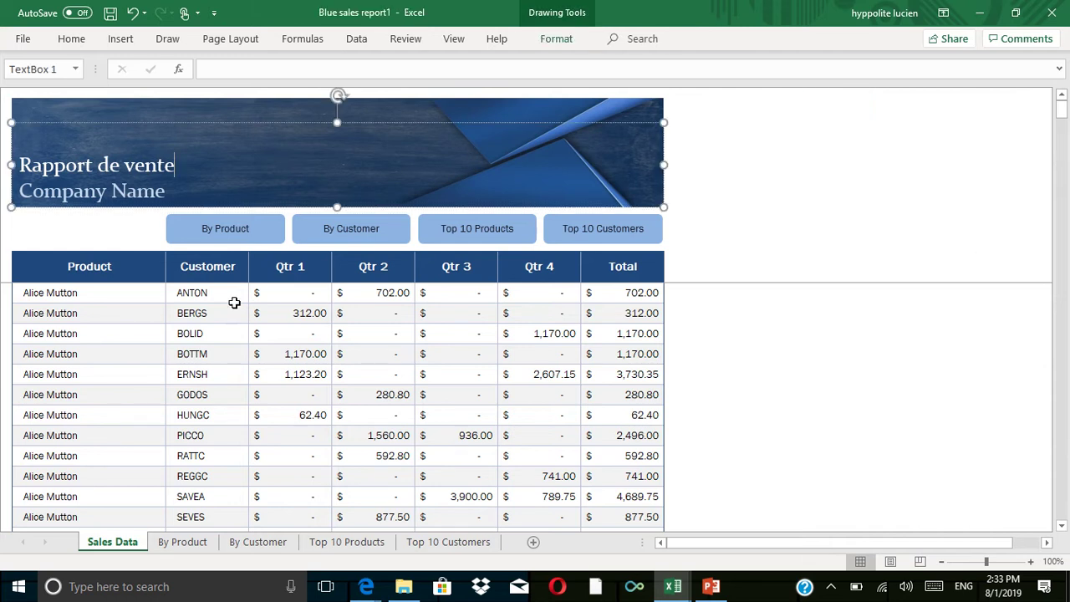
{"action": "left_click", "coordinate": [228, 352]}
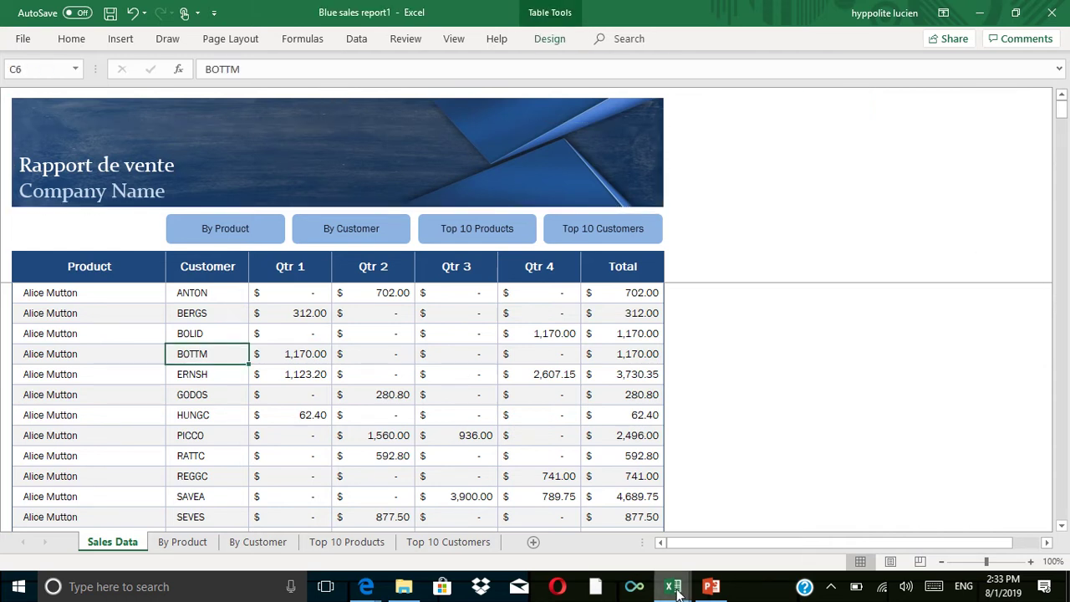
Bring the check register workbook forward and scroll down to its Totals row.
{"action": "mouse_move", "coordinate": [674, 586]}
{"action": "mouse_move", "coordinate": [675, 527]}
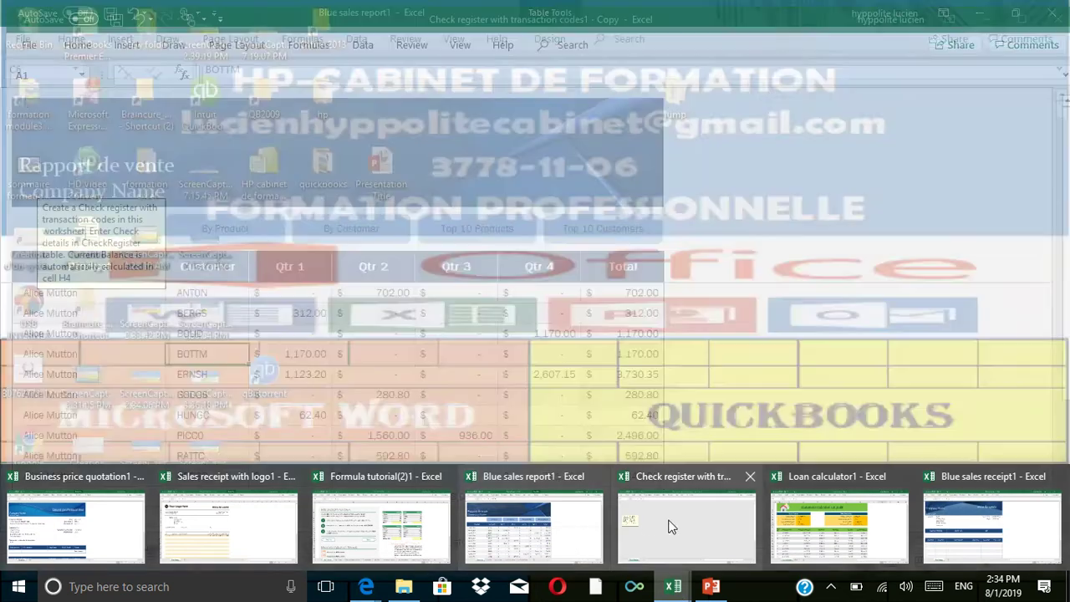
{"action": "left_click", "coordinate": [676, 526]}
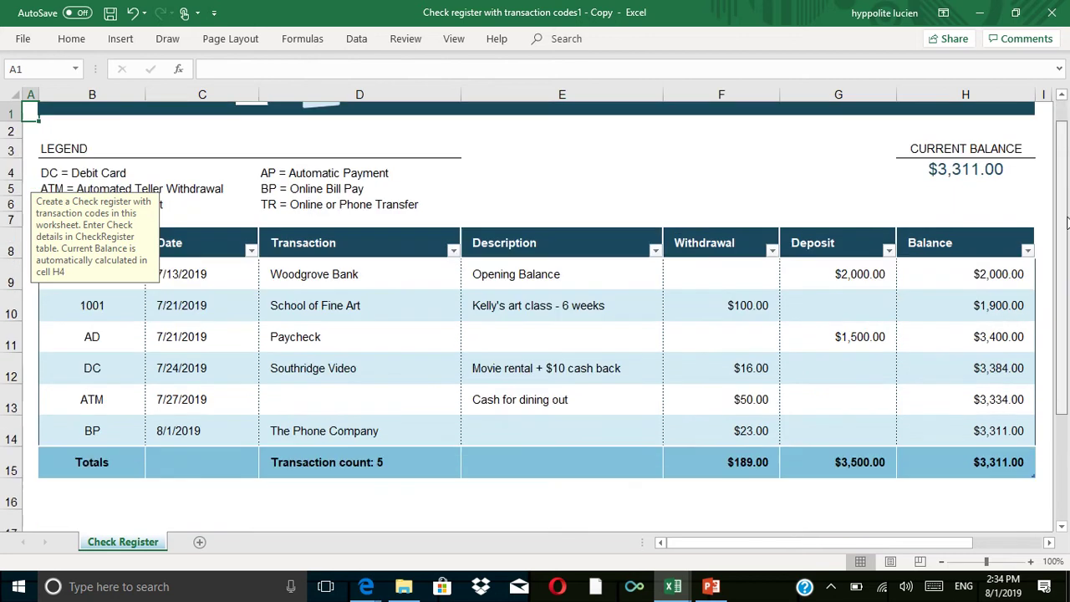
{"action": "left_click_drag", "start_coordinate": [1063, 188], "coordinate": [1067, 284]}
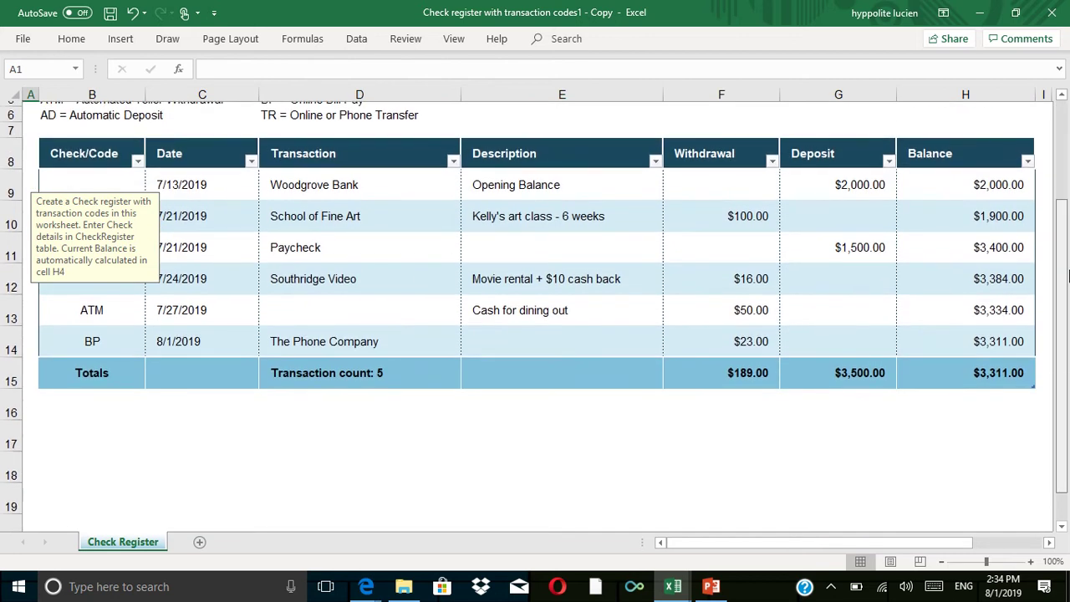
{"action": "scroll", "coordinate": [1068, 284], "scroll_direction": "up", "scroll_amount": 2}
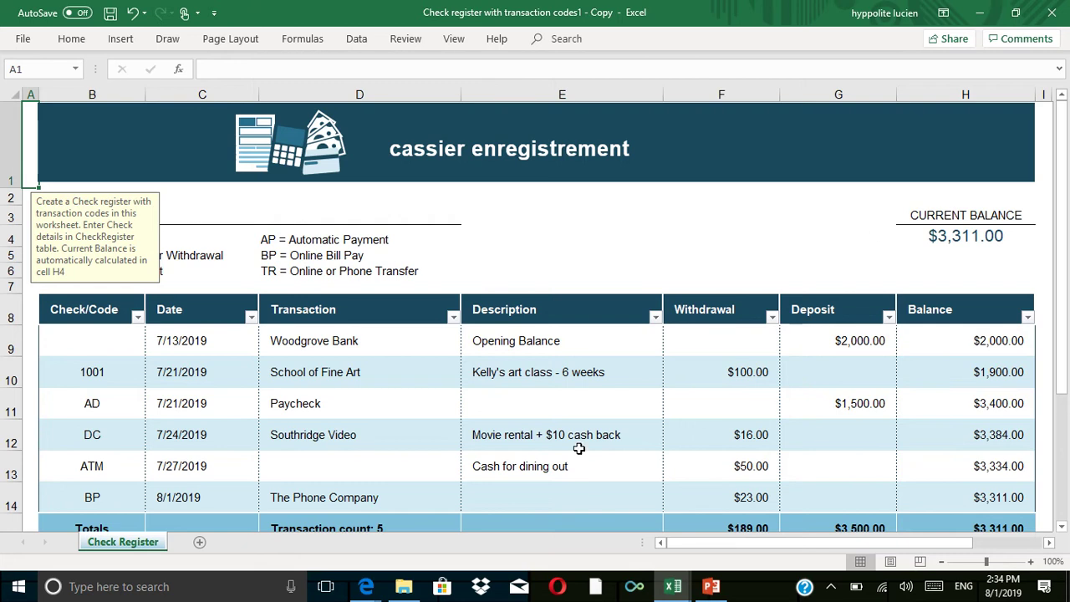
Inspect check register cells F3 and E3, then switch to the Loan calculator1 workbook.
{"action": "left_click", "coordinate": [725, 216]}
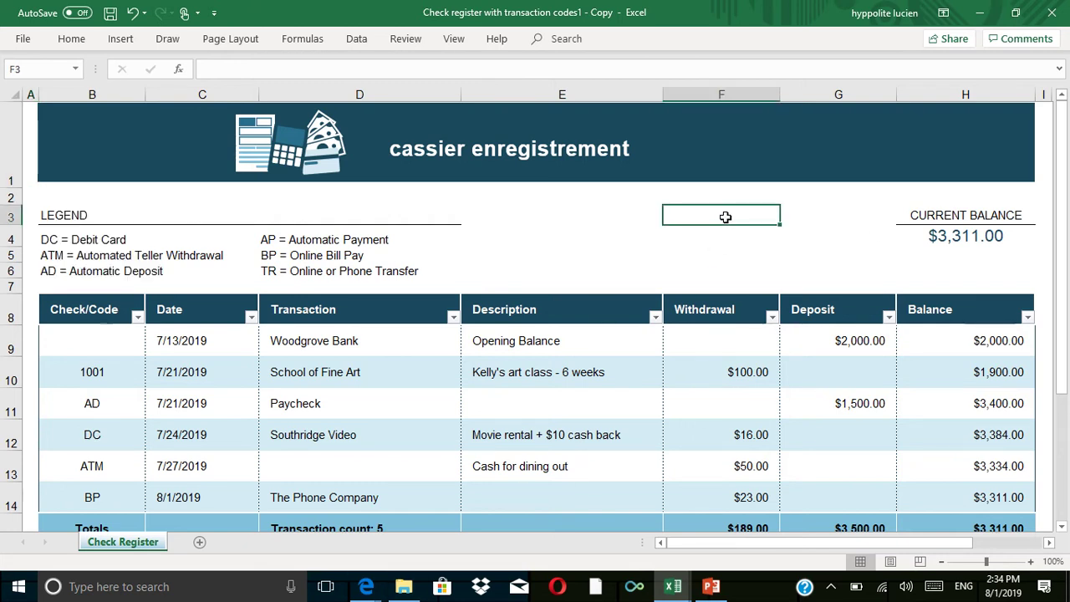
{"action": "left_click", "coordinate": [599, 217]}
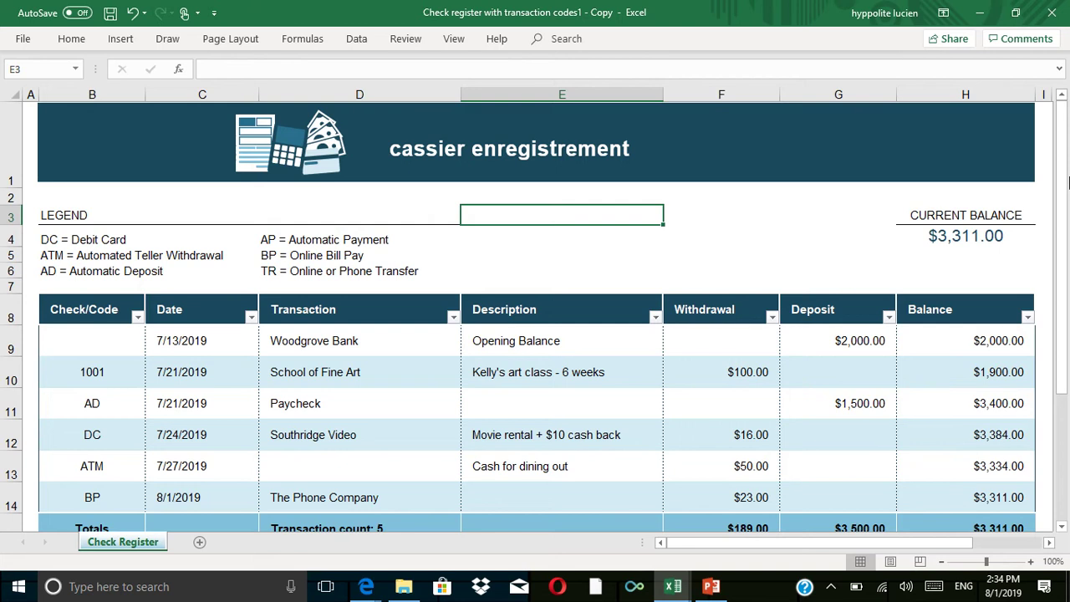
{"action": "left_click_drag", "start_coordinate": [1065, 187], "coordinate": [1063, 219]}
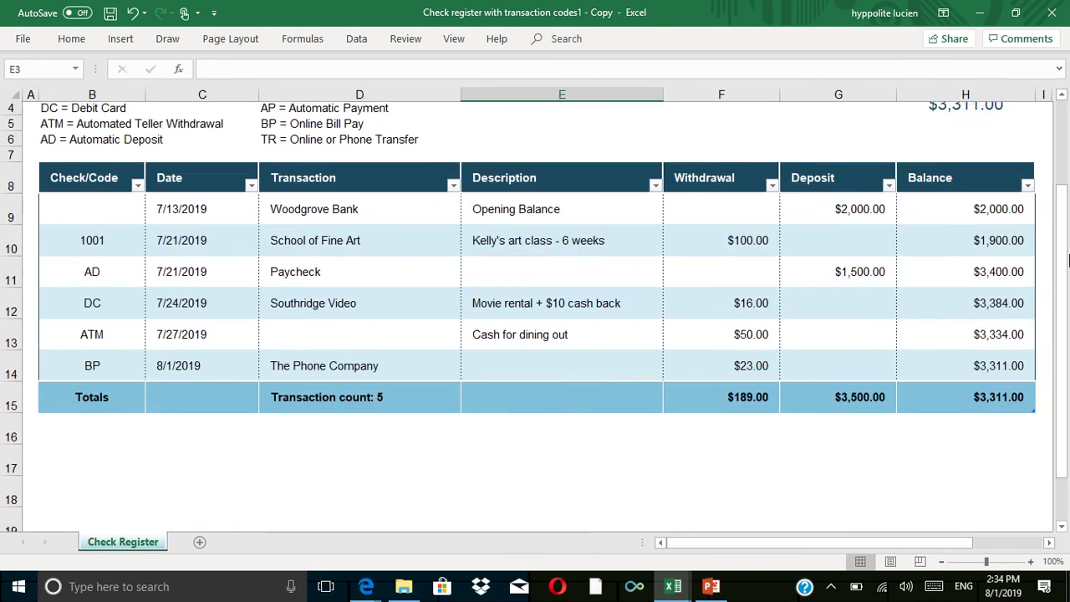
{"action": "mouse_move", "coordinate": [673, 586]}
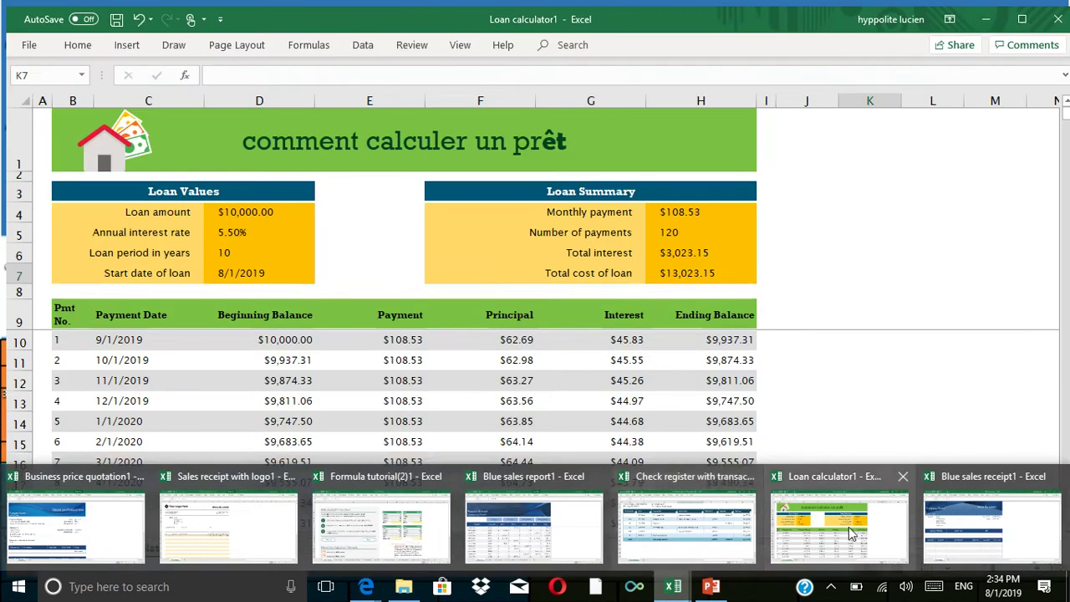
{"action": "left_click", "coordinate": [848, 527]}
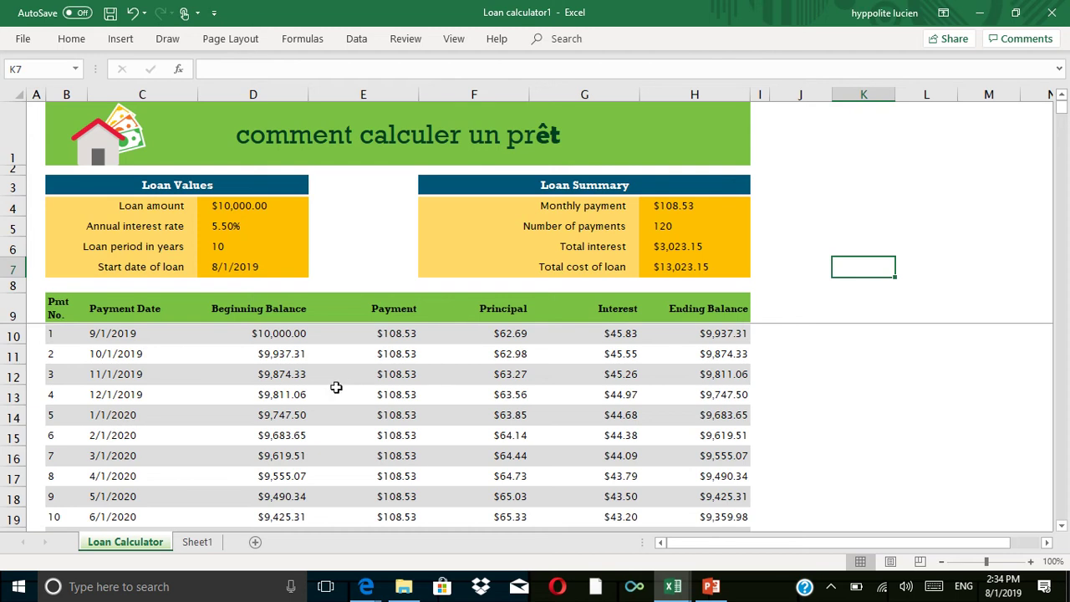
Change the loan amount in D4 from 10,000 to 1,000,000, giving a $10,852.63 monthly payment.
{"action": "left_click", "coordinate": [238, 205]}
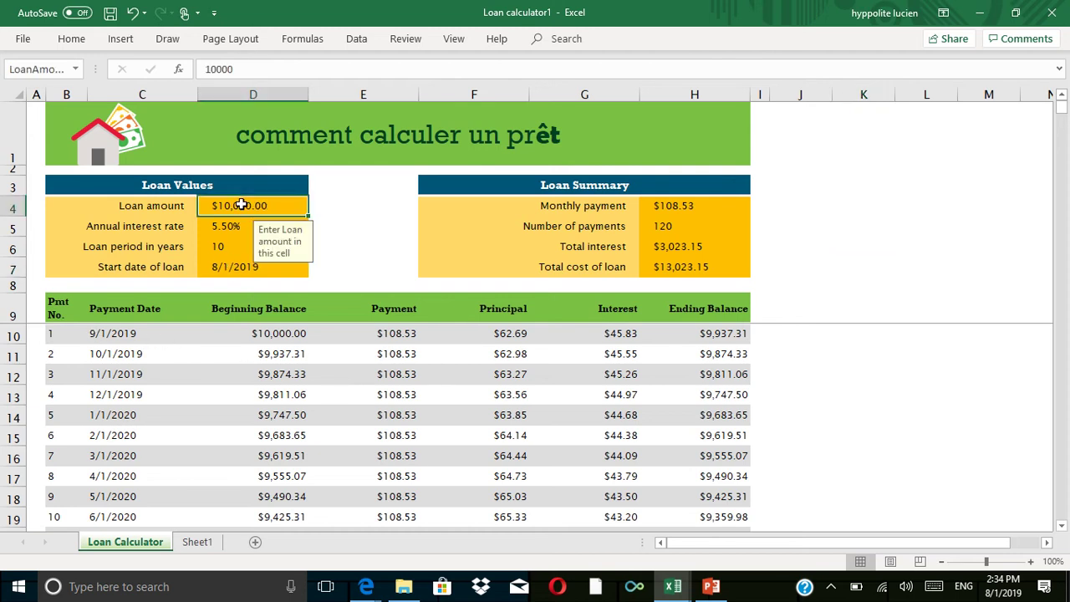
{"action": "double_click", "coordinate": [238, 206]}
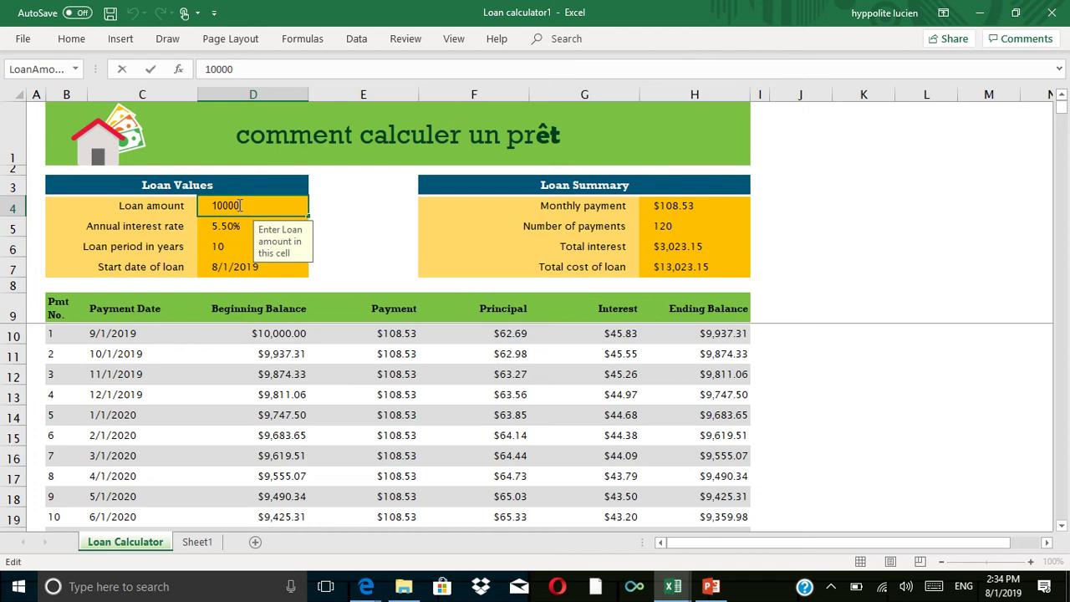
{"action": "type", "text": "00"}
{"action": "key", "text": "Return"}
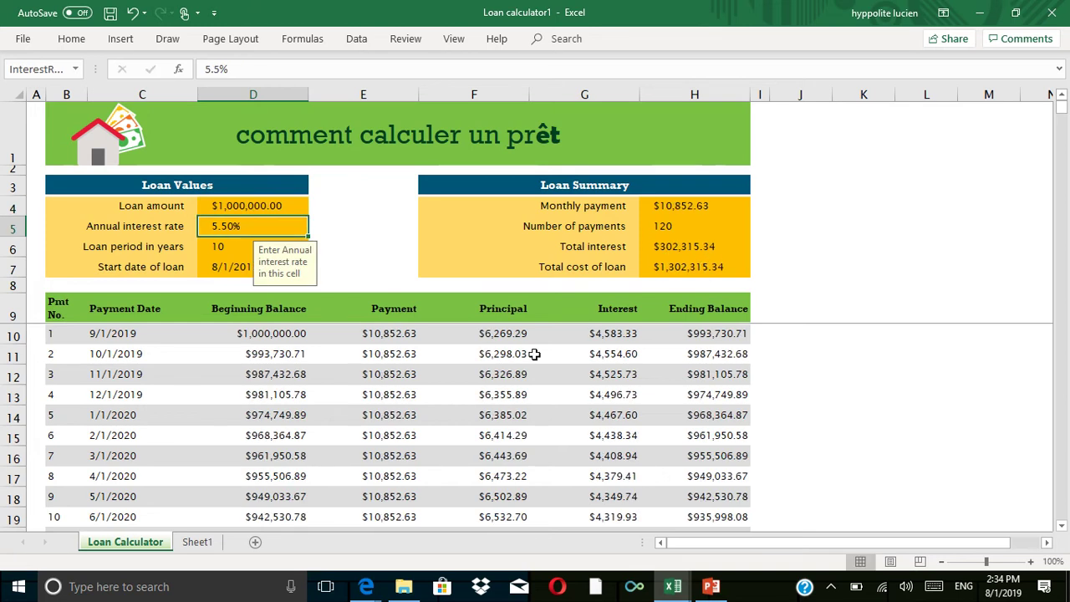
{"action": "mouse_move", "coordinate": [1062, 119]}
{"action": "left_mouse_down"}
{"action": "mouse_move", "coordinate": [1062, 137]}
{"action": "mouse_move", "coordinate": [1061, 81]}
{"action": "left_mouse_up"}
{"action": "mouse_move", "coordinate": [676, 591]}
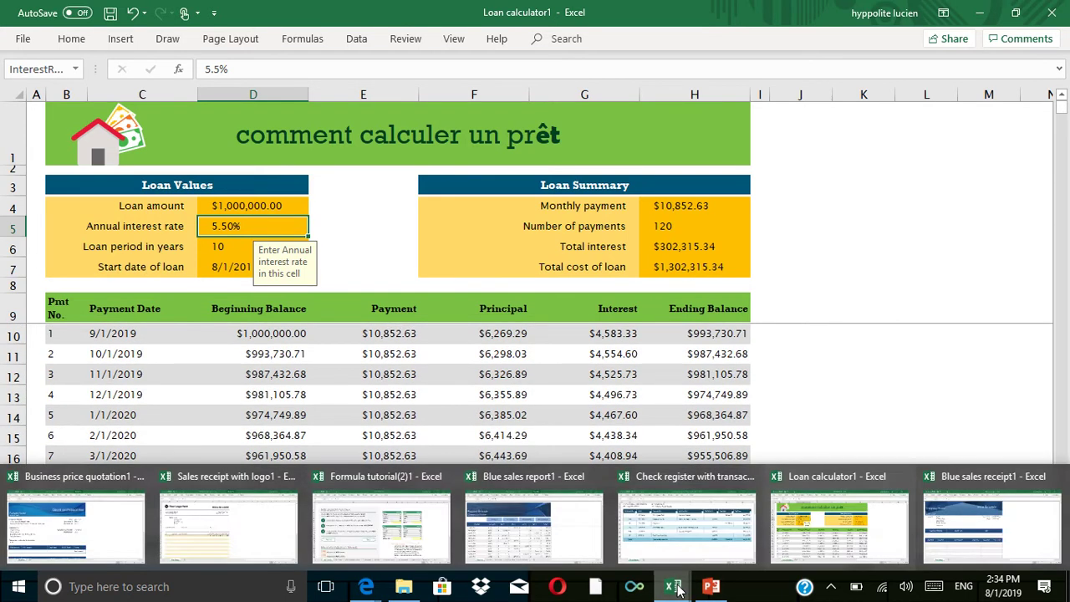
Bring Blue sales receipt1 forward and select the first Description, Item No. and Quantity cells.
{"action": "left_click", "coordinate": [972, 538]}
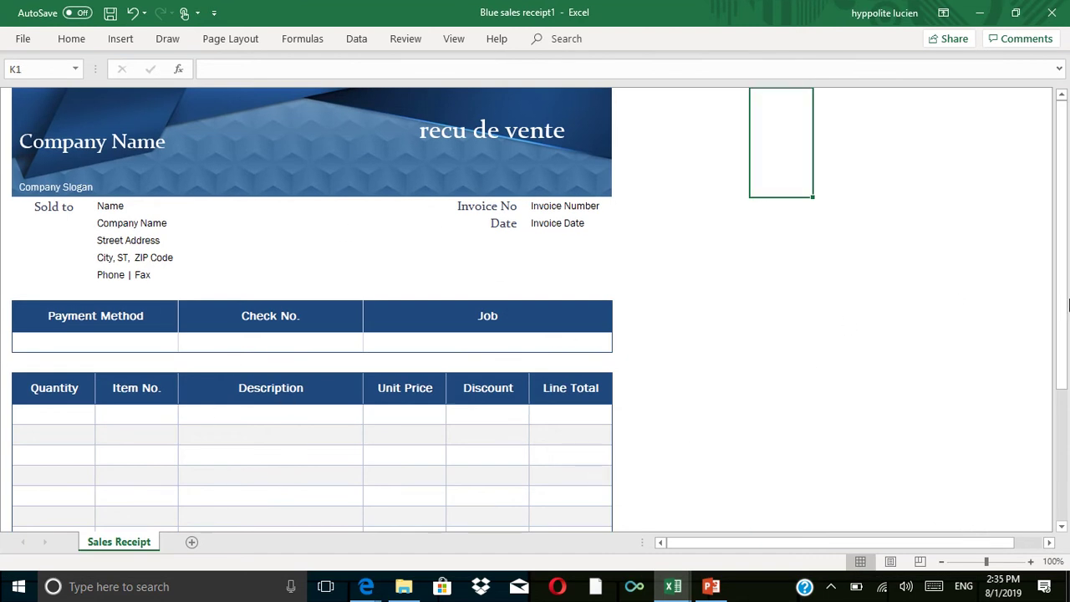
{"action": "mouse_move", "coordinate": [1068, 305]}
{"action": "left_mouse_down"}
{"action": "mouse_move", "coordinate": [1068, 381]}
{"action": "mouse_move", "coordinate": [1068, 217]}
{"action": "left_mouse_up"}
{"action": "left_click", "coordinate": [289, 407]}
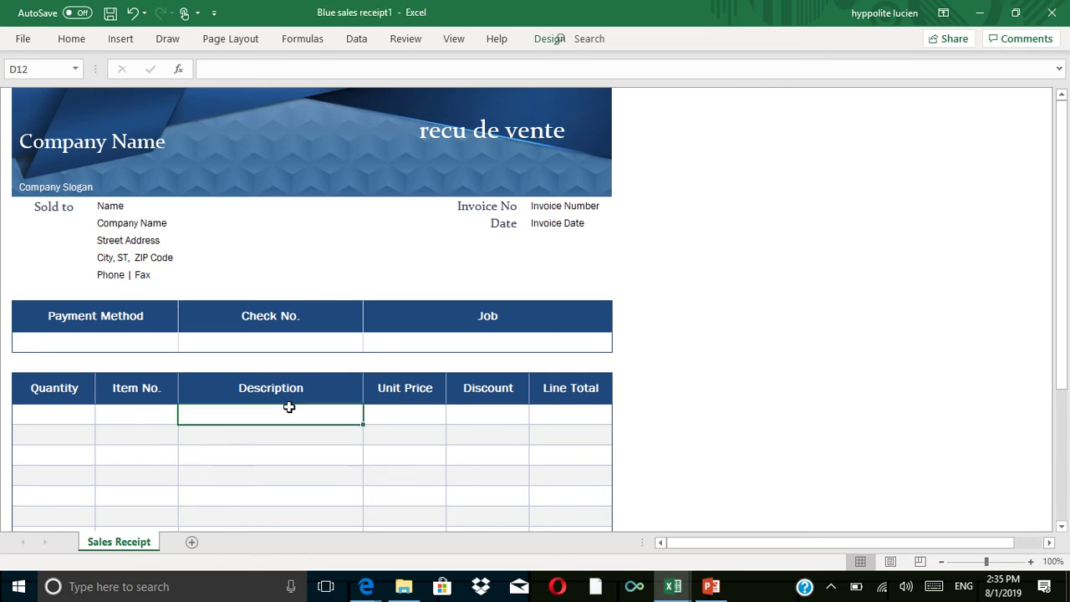
{"action": "left_click", "coordinate": [110, 415]}
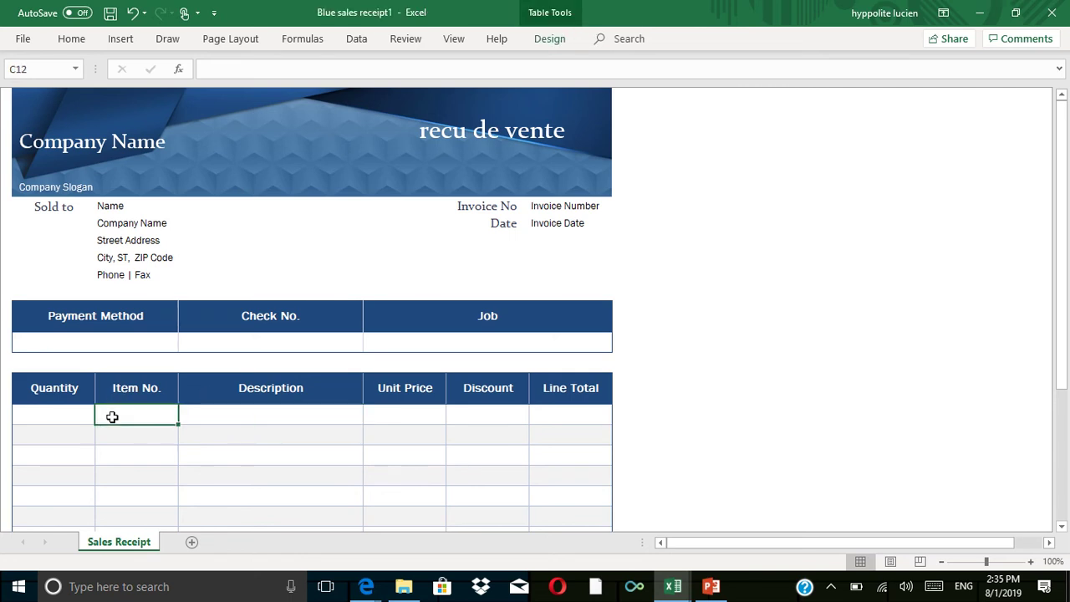
{"action": "left_click", "coordinate": [48, 411]}
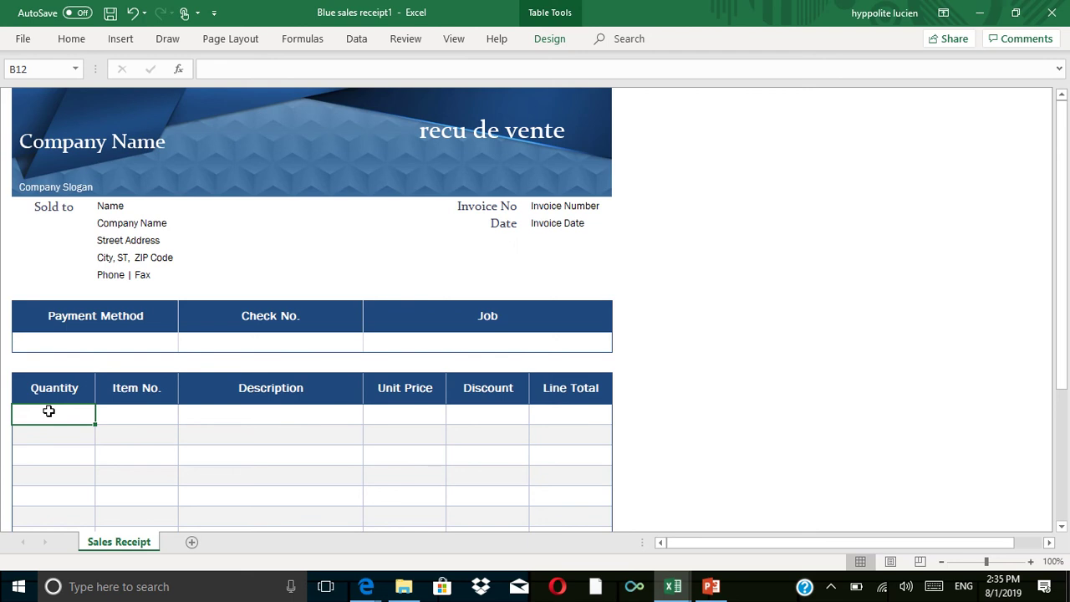
Check the Street Address cell and first item row, then scroll the receipt down and up.
{"action": "left_click", "coordinate": [320, 242]}
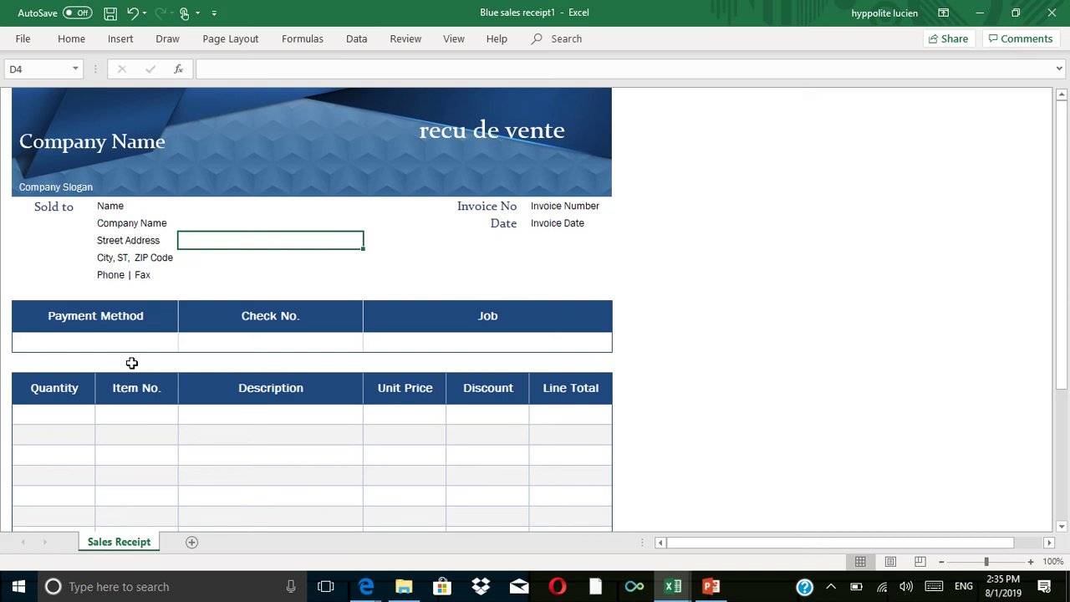
{"action": "left_click", "coordinate": [47, 415]}
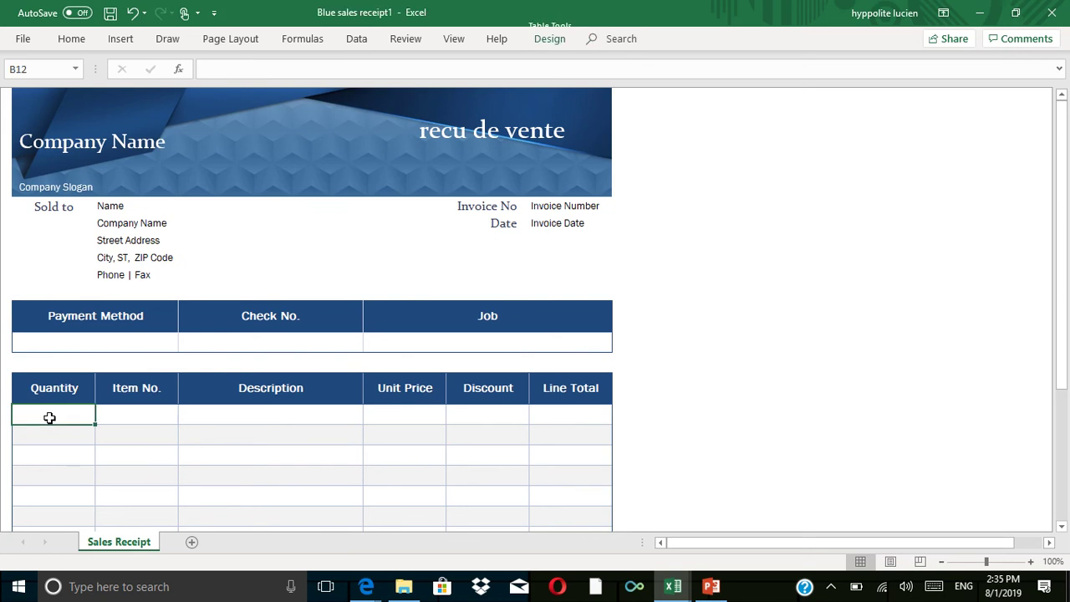
{"action": "left_click", "coordinate": [156, 407]}
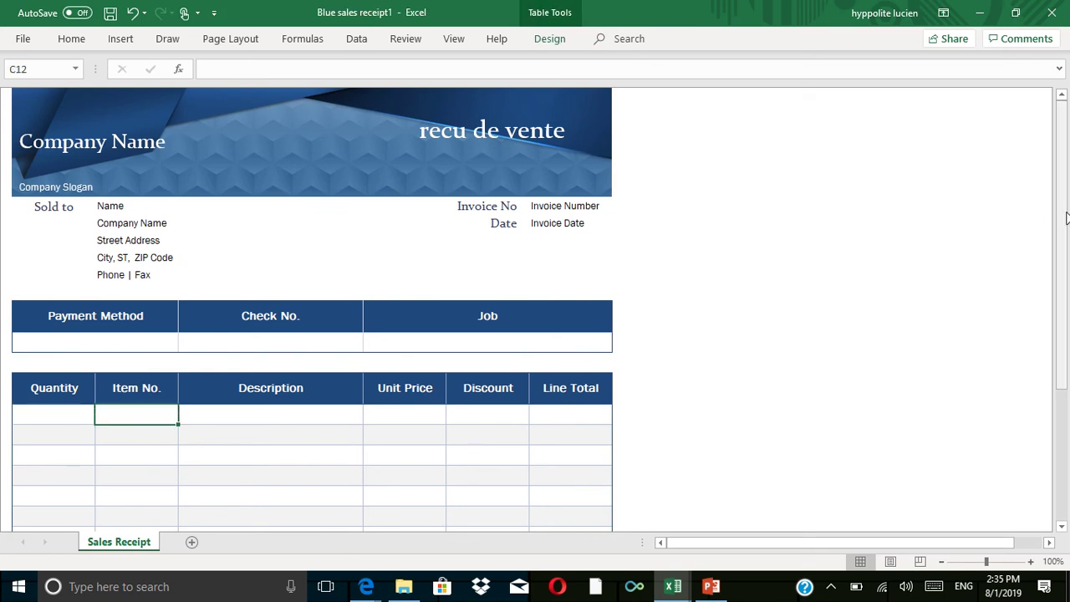
{"action": "left_click_drag", "start_coordinate": [1067, 218], "coordinate": [1066, 341]}
{"action": "left_click_drag", "start_coordinate": [1068, 341], "coordinate": [1067, 133]}
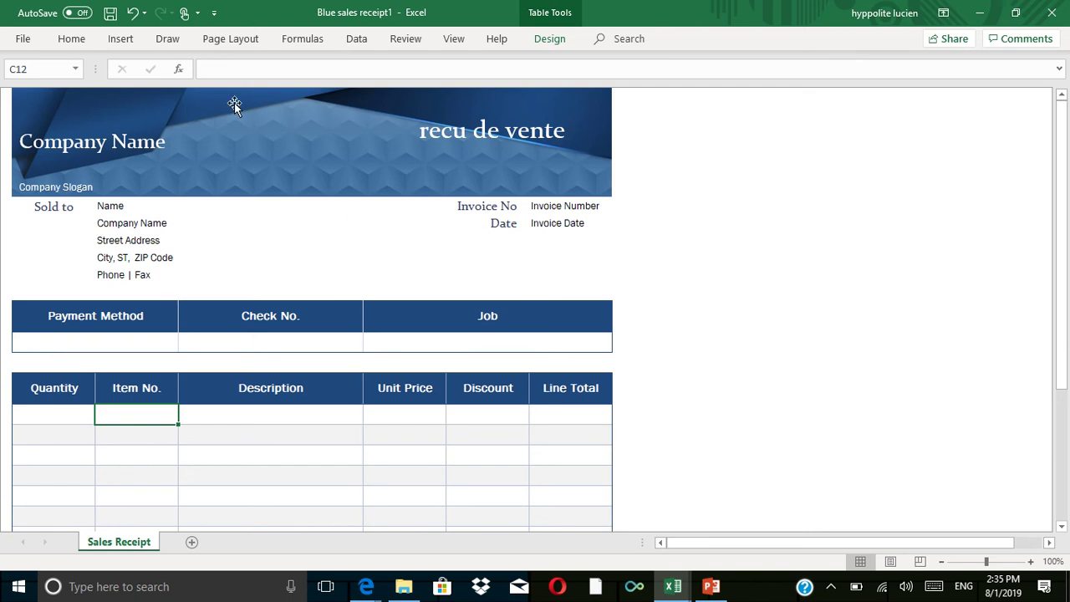
{"action": "mouse_move", "coordinate": [384, 5]}
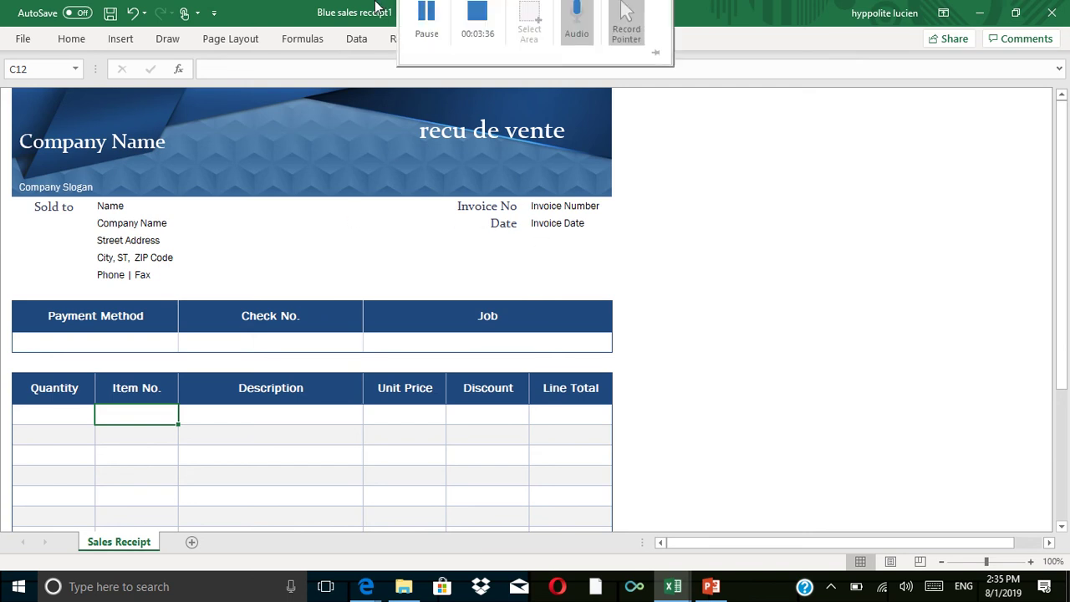